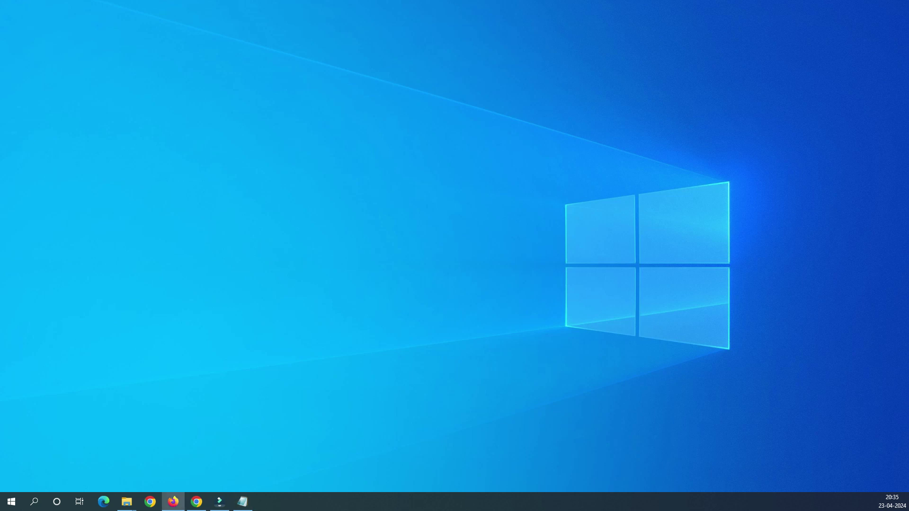
Open Firefox at 192.168.100.1 and log in with the router's username and password
{"action": "left_click", "coordinate": [173, 502]}
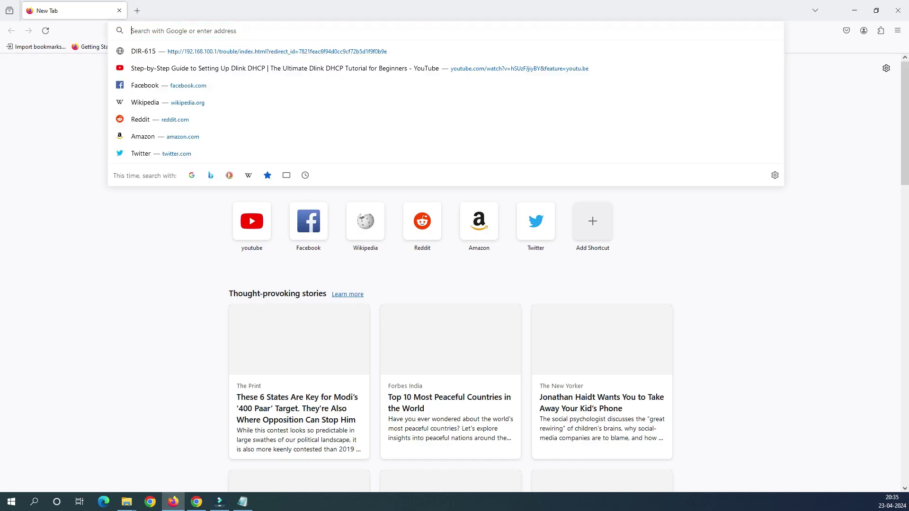
{"action": "type", "text": "192.168.100.1/trouble/index.html?redirect_id=5f47a0864de87b00b9f3f2a0f3506179#/start"}
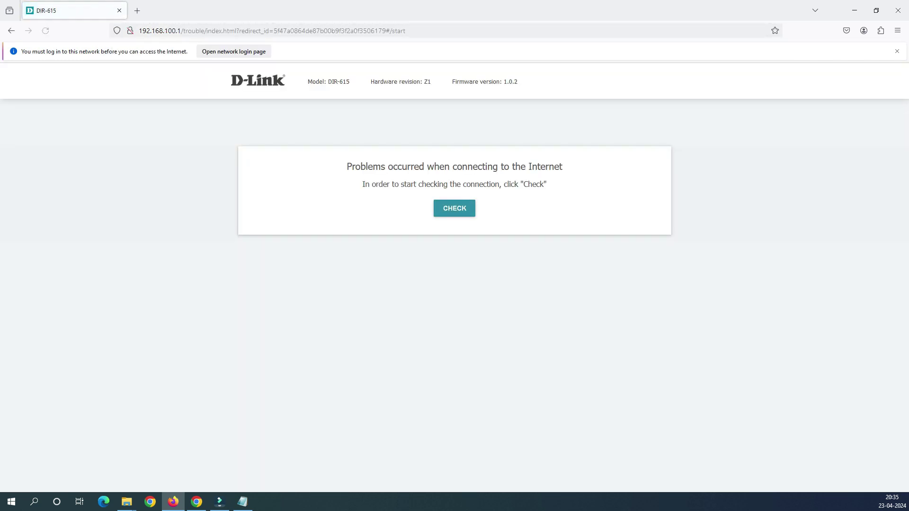
{"action": "type", "text": "admin"}
{"action": "key", "text": "Tab"}
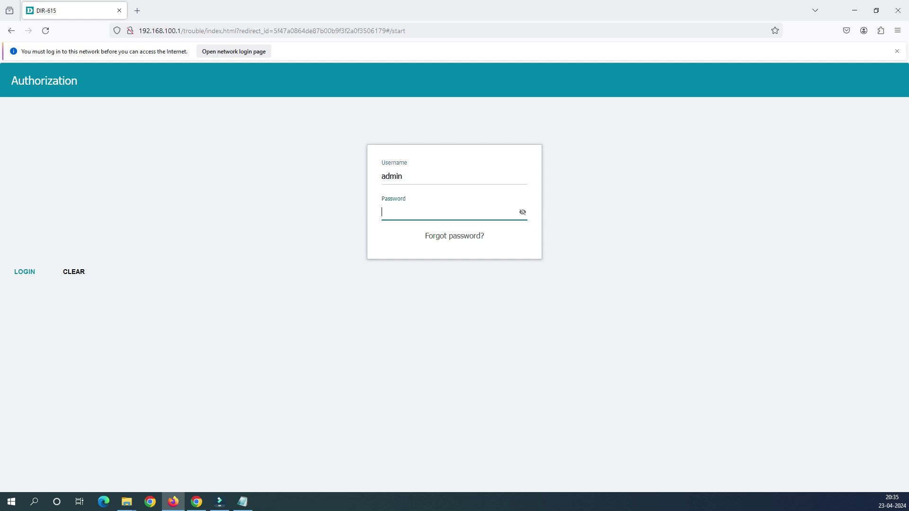
{"action": "key", "text": "ctrl+l"}
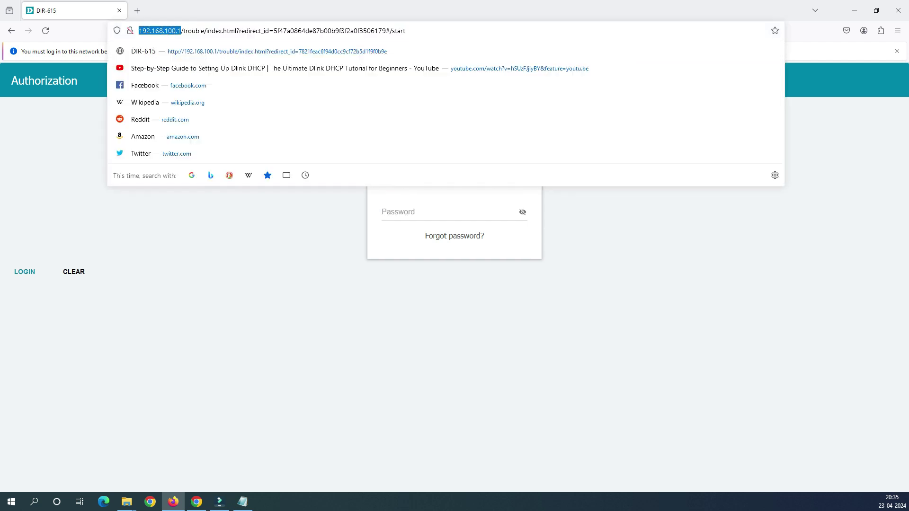
{"action": "key", "text": "Escape"}
{"action": "left_click", "coordinate": [450, 212]}
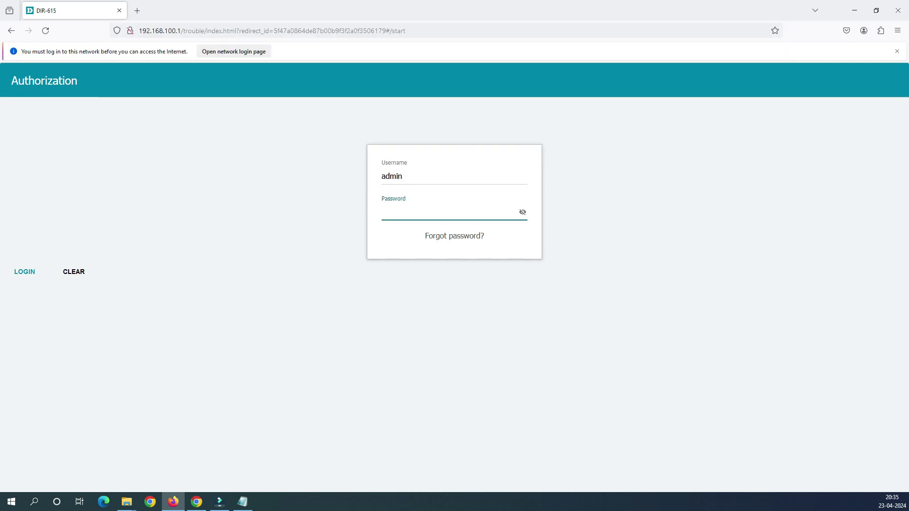
{"action": "type", "text": "admin"}
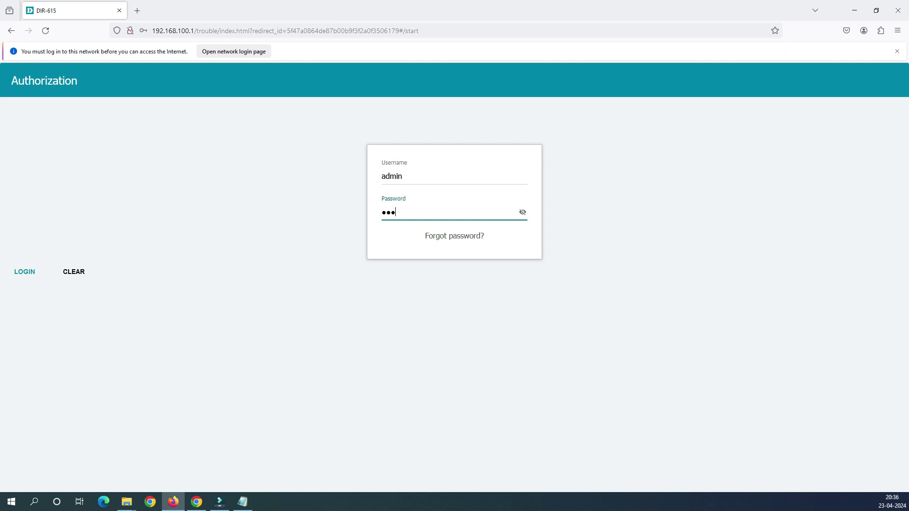
{"action": "key", "text": "Return"}
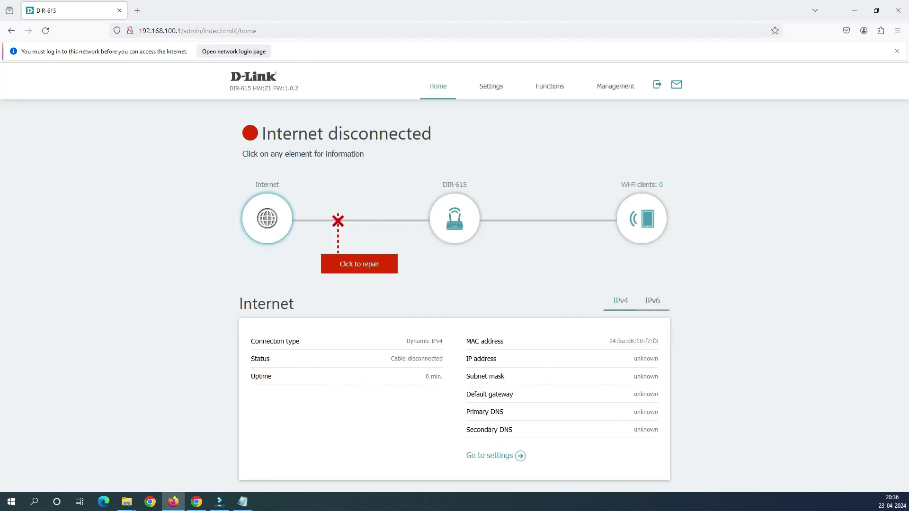
Open Settings > Wireless Network for SSID DIR-615-F7F3 and scroll to Security Settings
{"action": "mouse_move", "coordinate": [490, 86]}
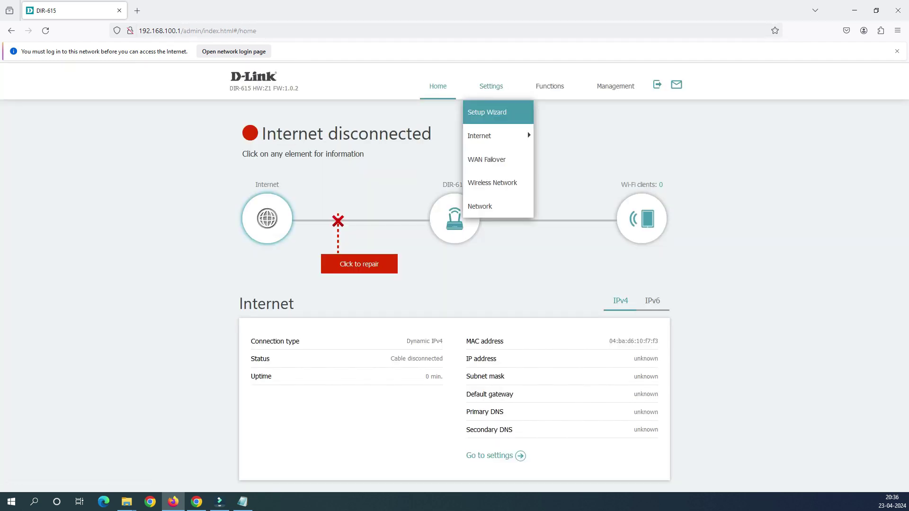
{"action": "left_click", "coordinate": [492, 183]}
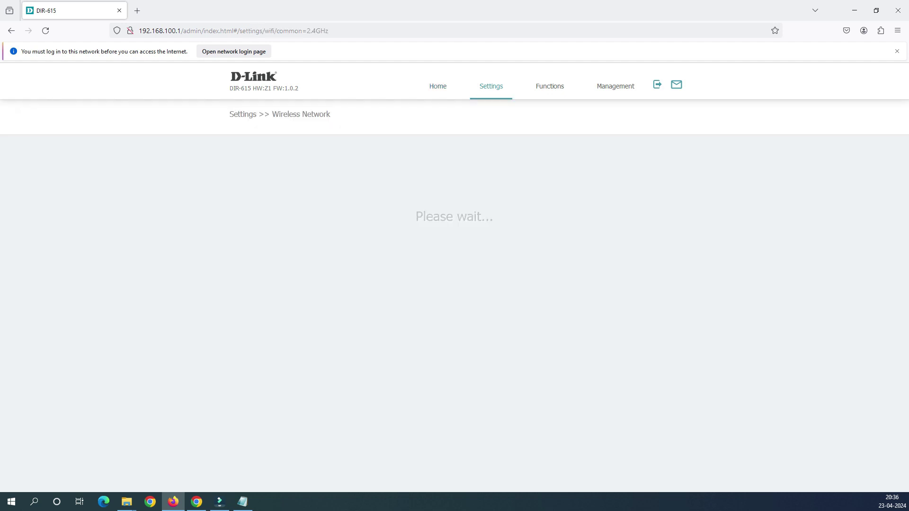
{"action": "left_click", "coordinate": [506, 261]}
{"action": "left_click_drag", "start_coordinate": [506, 261], "coordinate": [457, 262]}
{"action": "scroll", "coordinate": [455, 274], "scroll_direction": "down", "scroll_amount": 2}
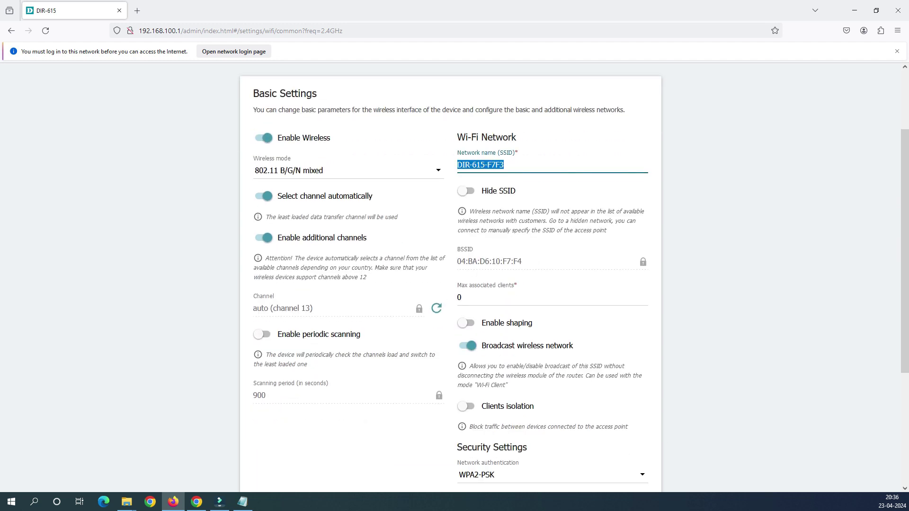
{"action": "scroll", "coordinate": [454, 274], "scroll_direction": "down", "scroll_amount": 3}
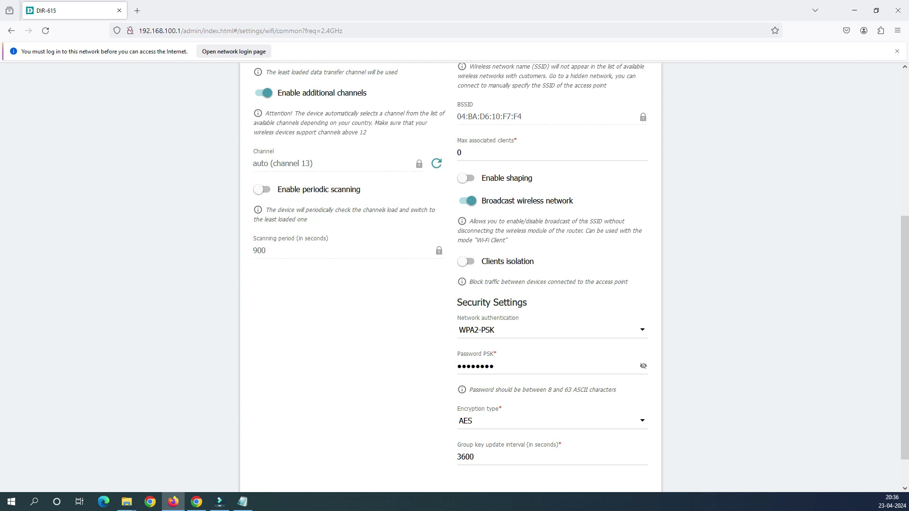
{"action": "left_click_drag", "start_coordinate": [457, 302], "coordinate": [527, 302]}
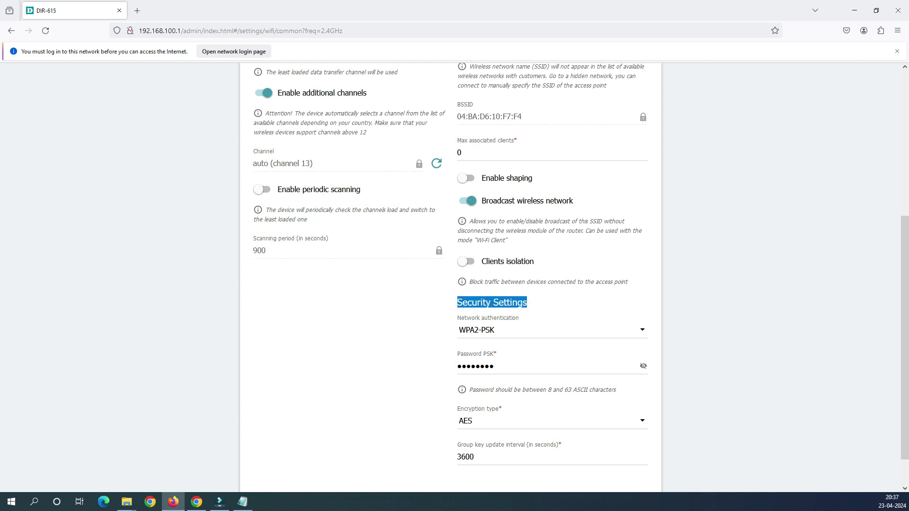
Keep WPA2-PSK as the network authentication type
{"action": "left_click", "coordinate": [552, 330]}
{"action": "left_click", "coordinate": [552, 409]}
{"action": "key", "text": "alt+Down"}
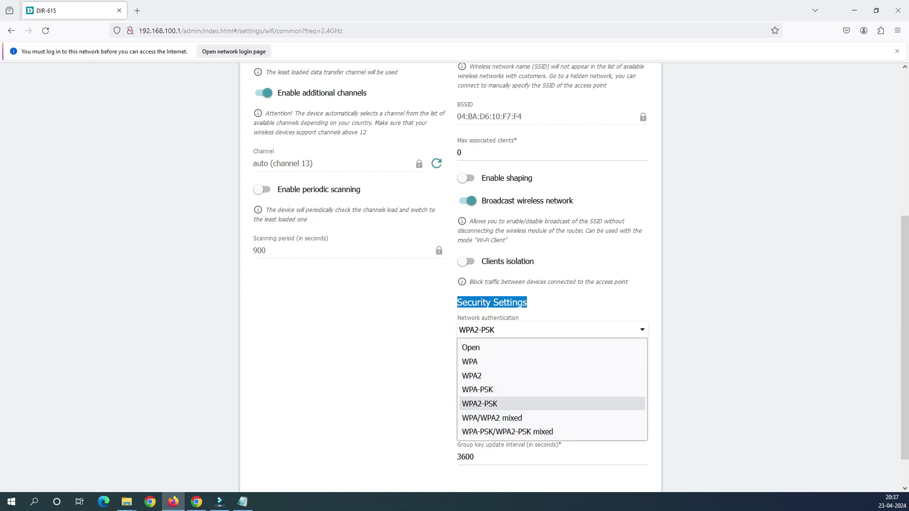
{"action": "key", "text": "Up"}
{"action": "key", "text": "Down"}
{"action": "key", "text": "Return"}
{"action": "key", "text": "Tab"}
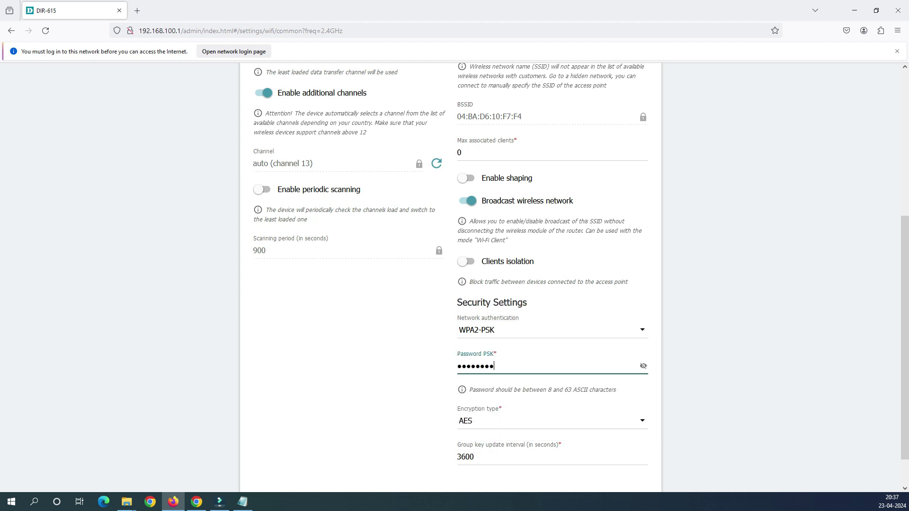
Enter a new Password PSK, apply it, and decline Firefox's save-password prompt
{"action": "key", "text": "Tab"}
{"action": "key", "text": "Tab"}
{"action": "key", "text": "shift+Tab"}
{"action": "type", "text": "•••••••"}
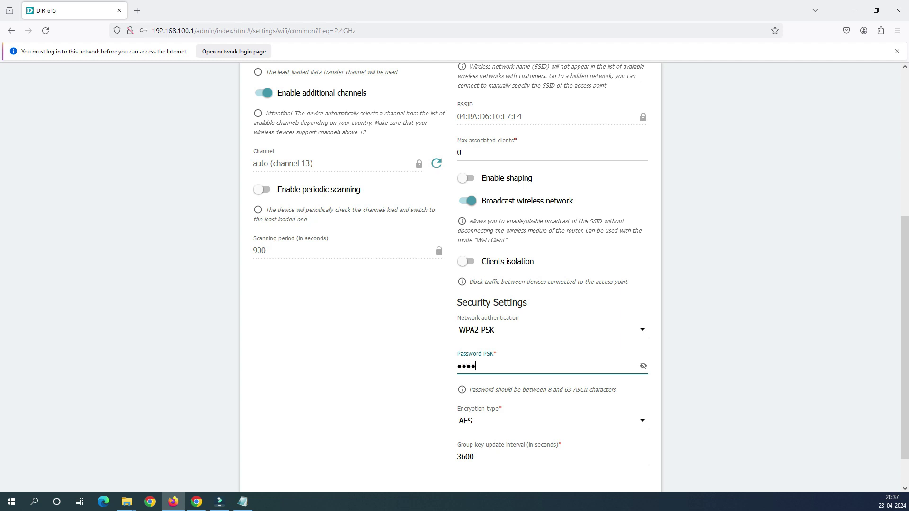
{"action": "type", "text": "••"}
{"action": "key", "text": "Tab"}
{"action": "key", "text": "Tab"}
{"action": "key", "text": "Tab"}
{"action": "key", "text": "Return"}
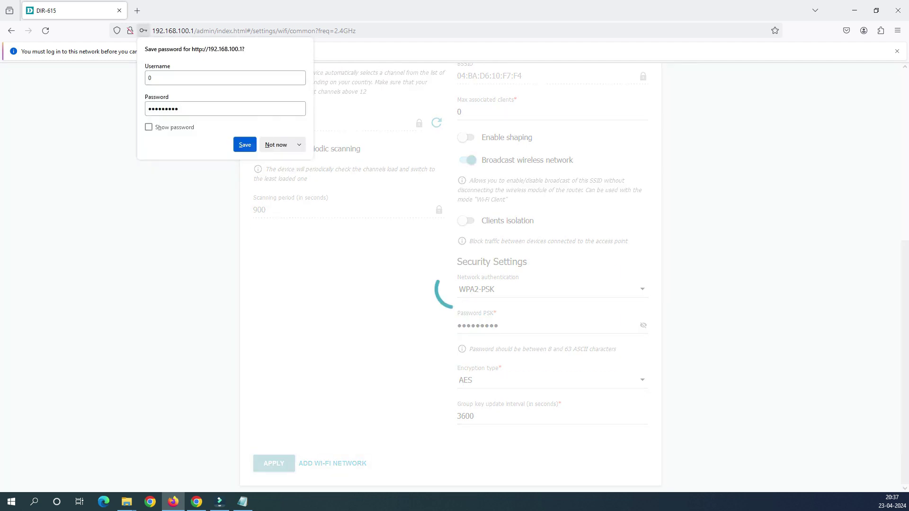
{"action": "left_click", "coordinate": [276, 145]}
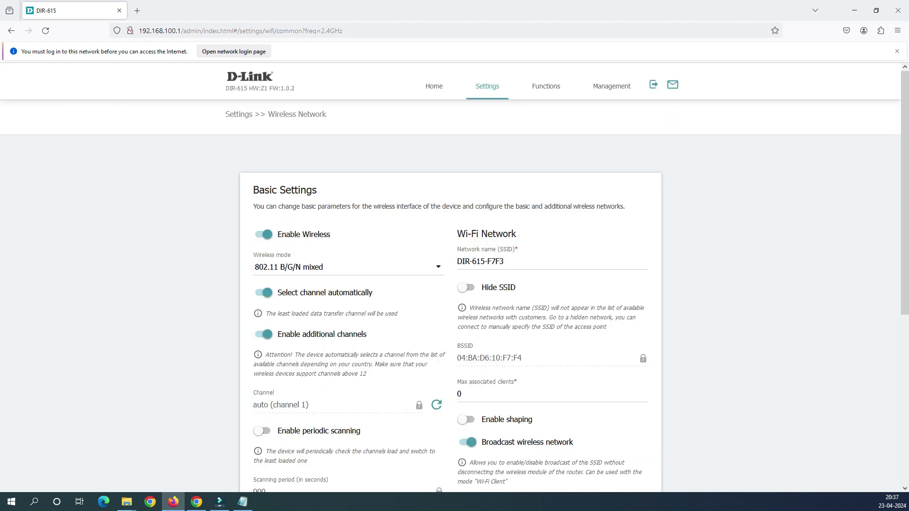
Rename the network from DIR-615-F7F3 to myhomewifi and turn on Hide SSID
{"action": "scroll", "coordinate": [455, 277], "scroll_direction": "down", "scroll_amount": 6}
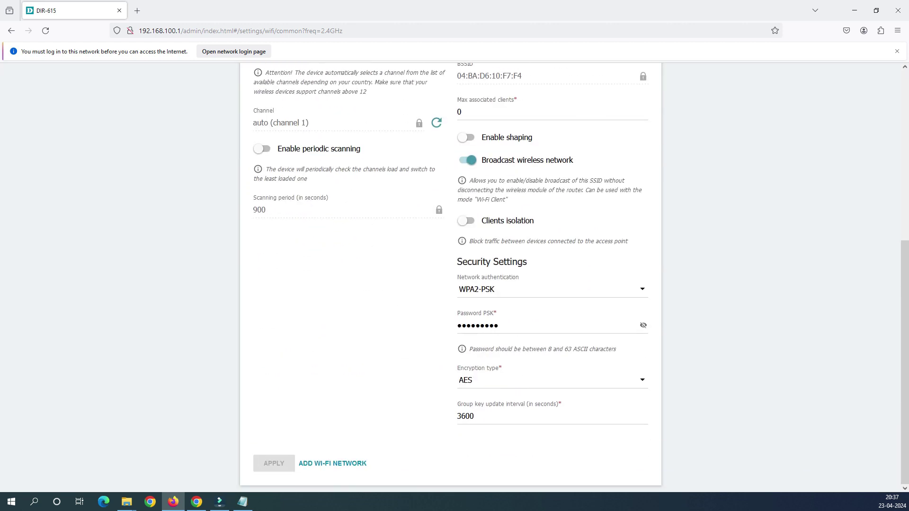
{"action": "scroll", "coordinate": [454, 277], "scroll_direction": "up", "scroll_amount": 3}
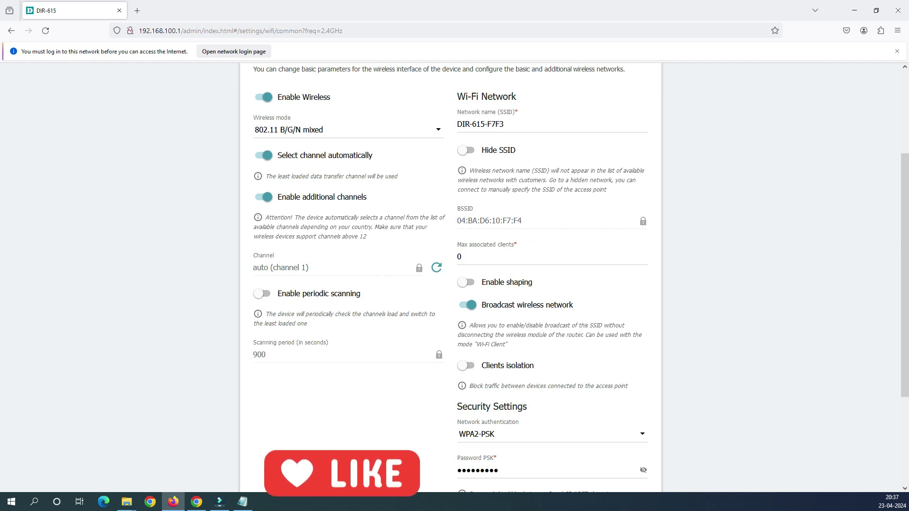
{"action": "scroll", "coordinate": [454, 278], "scroll_direction": "up", "scroll_amount": 3}
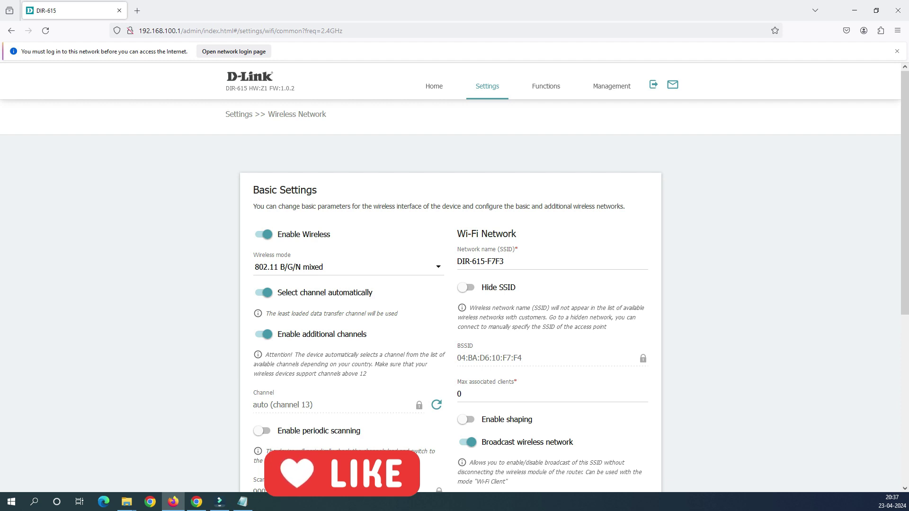
{"action": "left_click_drag", "start_coordinate": [505, 262], "coordinate": [457, 262]}
{"action": "key", "text": "Right"}
{"action": "left_click", "coordinate": [463, 261]}
{"action": "left_click", "coordinate": [504, 262]}
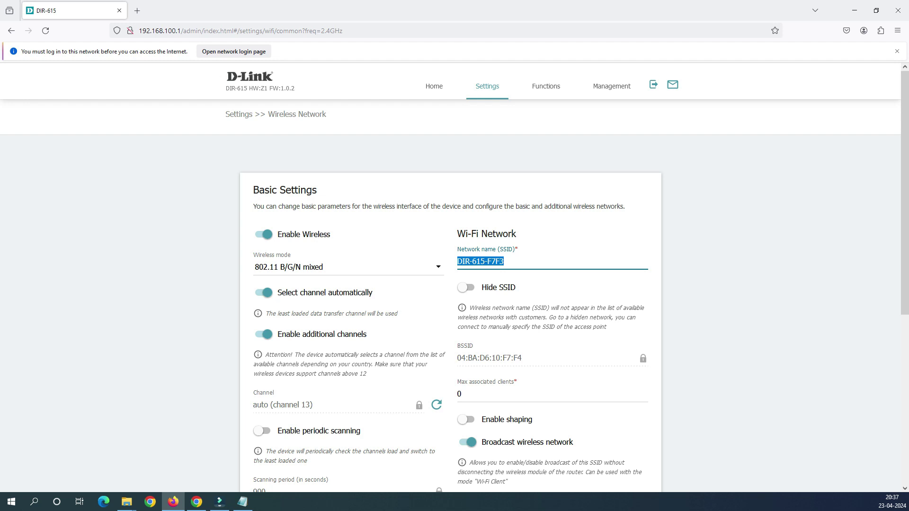
{"action": "type", "text": "myhomewifi"}
{"action": "key", "text": "Tab"}
{"action": "key", "text": "space"}
{"action": "key", "text": "shift+Tab"}
{"action": "key", "text": "ctrl+a"}
Apply the wireless settings and decline saving the router login in Firefox
{"action": "scroll", "coordinate": [581, 277], "scroll_direction": "down", "scroll_amount": 3}
{"action": "scroll", "coordinate": [581, 277], "scroll_direction": "down", "scroll_amount": 2}
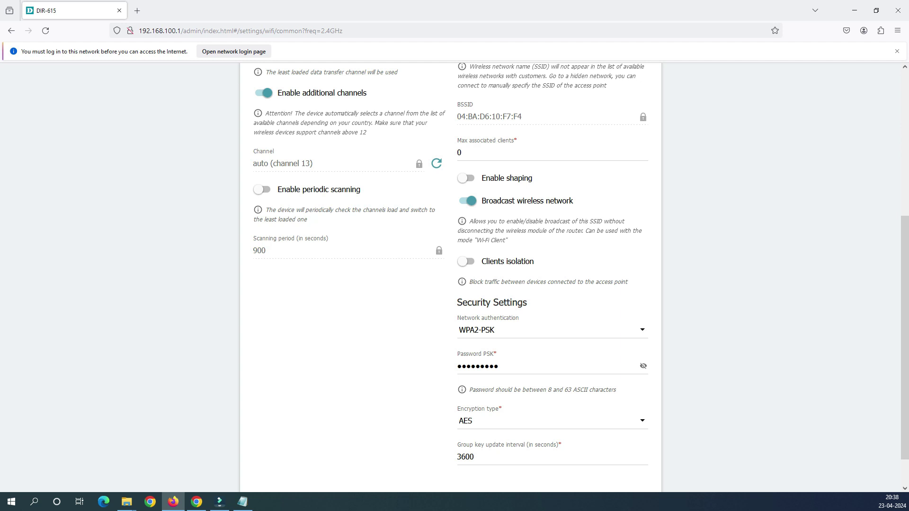
{"action": "scroll", "coordinate": [450, 277], "scroll_direction": "down", "scroll_amount": 1}
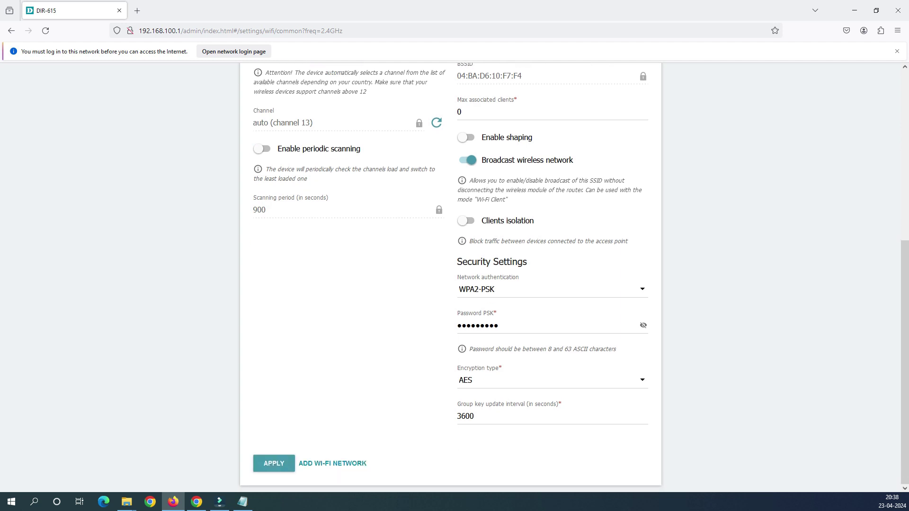
{"action": "left_click", "coordinate": [273, 463]}
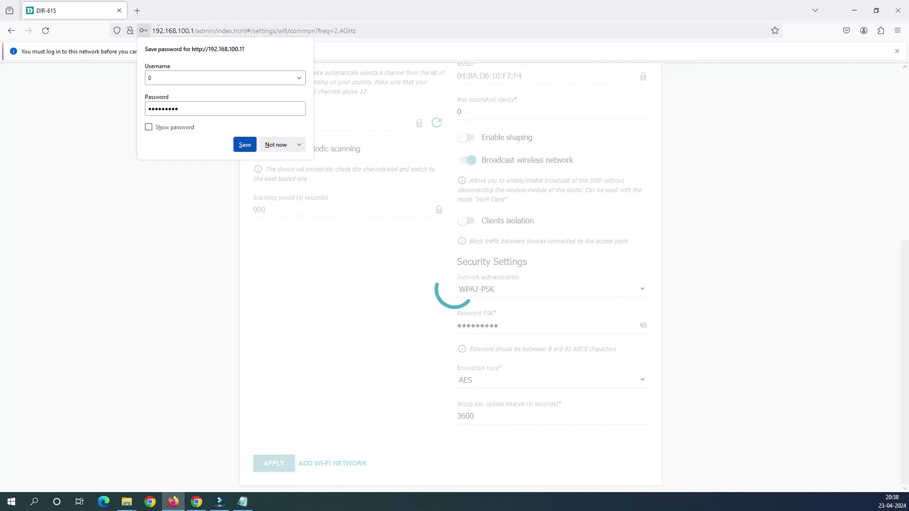
{"action": "left_click", "coordinate": [276, 145]}
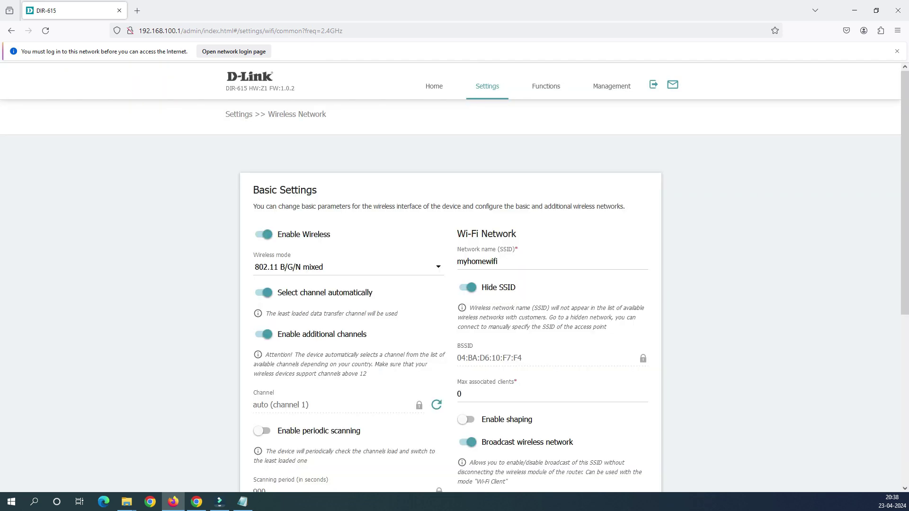
Check the SSID reads myhomewifi and scroll down to the ADD WI-FI NETWORK button
{"action": "double_click", "coordinate": [477, 262]}
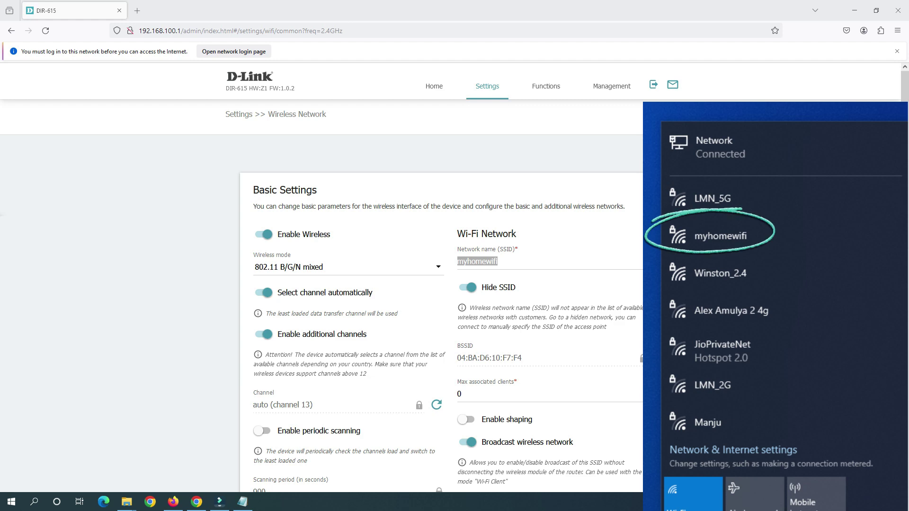
{"action": "scroll", "coordinate": [450, 284], "scroll_direction": "down", "scroll_amount": 3}
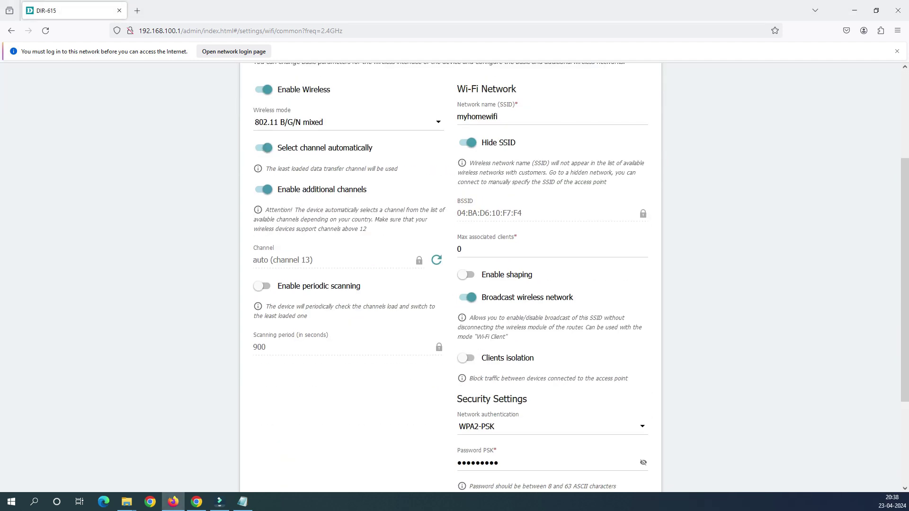
{"action": "scroll", "coordinate": [450, 284], "scroll_direction": "down", "scroll_amount": 3}
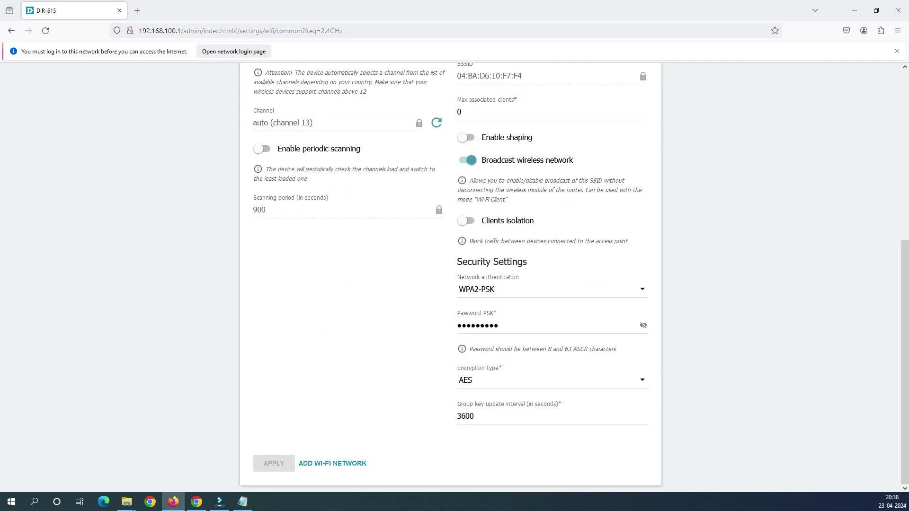
{"action": "scroll", "coordinate": [450, 284], "scroll_direction": "up", "scroll_amount": 5}
{"action": "left_click_drag", "start_coordinate": [499, 220], "coordinate": [457, 221]}
{"action": "key", "text": "Tab"}
{"action": "key", "text": "Tab"}
{"action": "scroll", "coordinate": [450, 284], "scroll_direction": "down", "scroll_amount": 3}
{"action": "scroll", "coordinate": [449, 284], "scroll_direction": "down", "scroll_amount": 2}
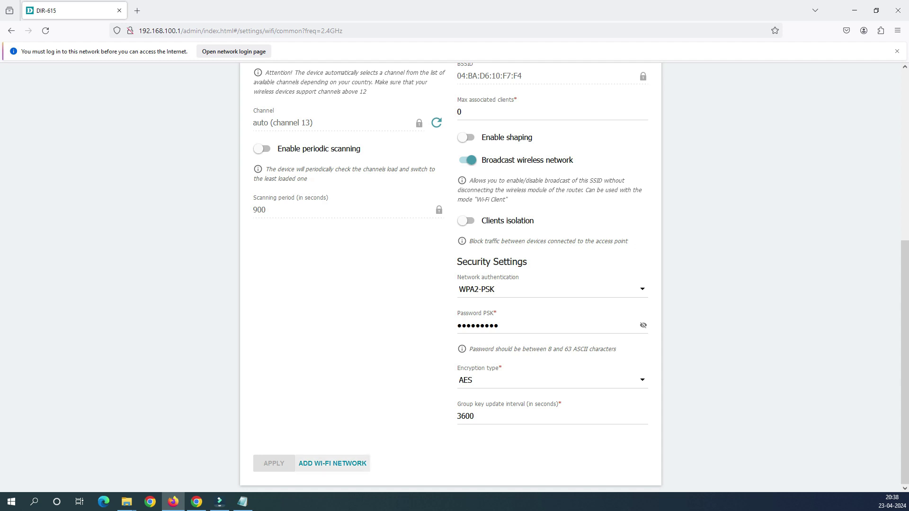
{"action": "scroll", "coordinate": [450, 275], "scroll_direction": "up", "scroll_amount": 4}
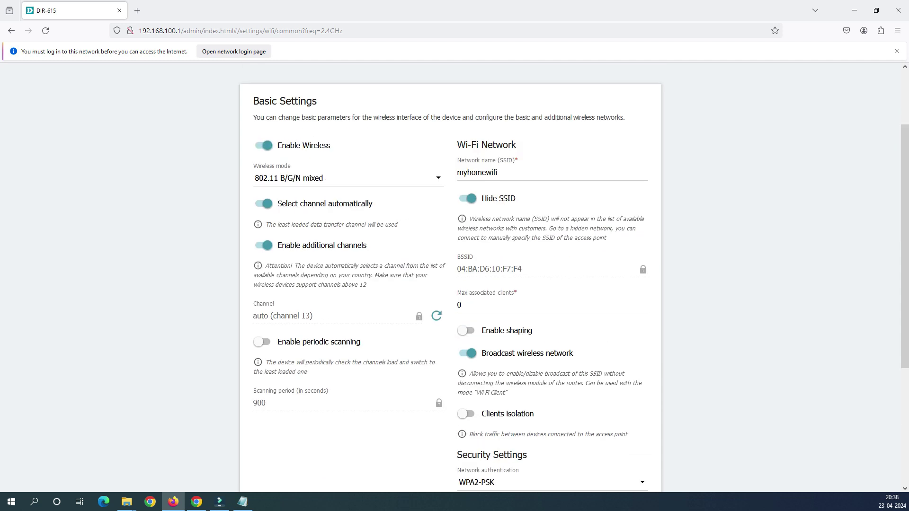
{"action": "double_click", "coordinate": [476, 172]}
{"action": "scroll", "coordinate": [450, 274], "scroll_direction": "down", "scroll_amount": 4}
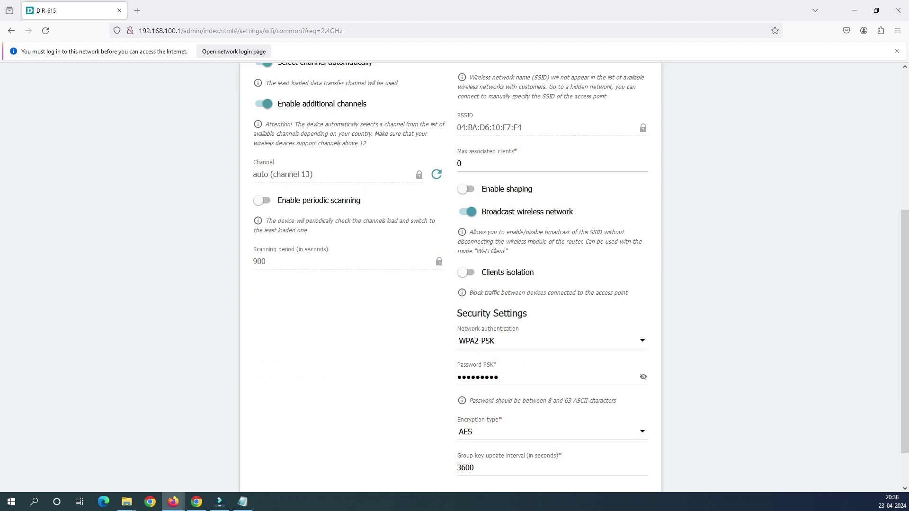
{"action": "scroll", "coordinate": [449, 275], "scroll_direction": "up", "scroll_amount": 4}
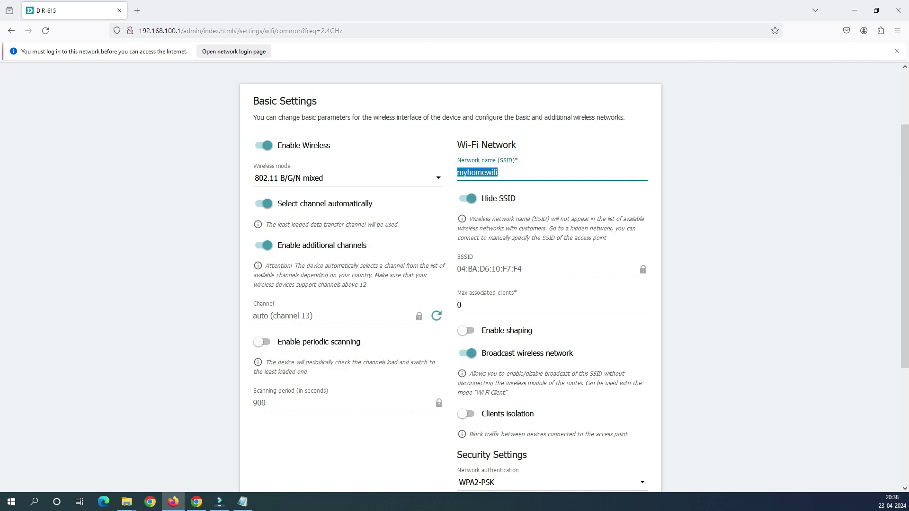
{"action": "scroll", "coordinate": [450, 275], "scroll_direction": "down", "scroll_amount": 4}
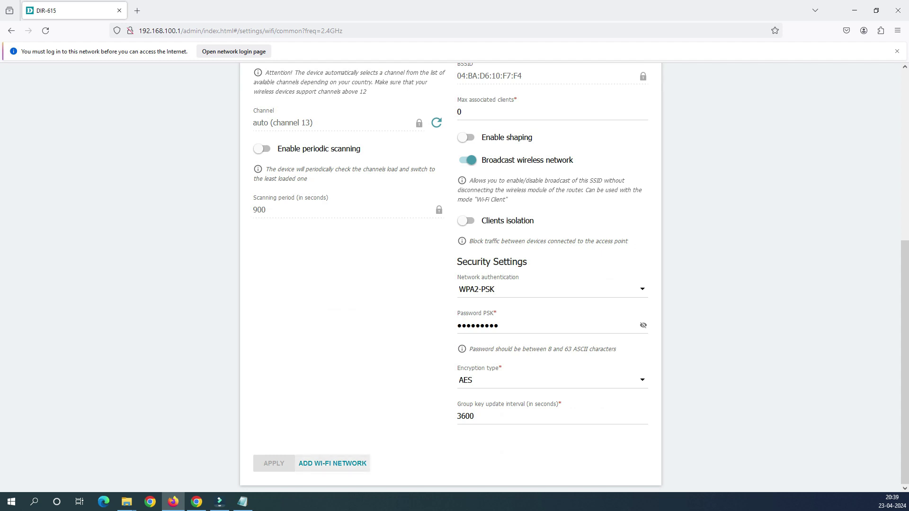
Add a Wi-Fi network, replacing the suggested name myhomewifi.2 with guestwifi
{"action": "left_click", "coordinate": [333, 464]}
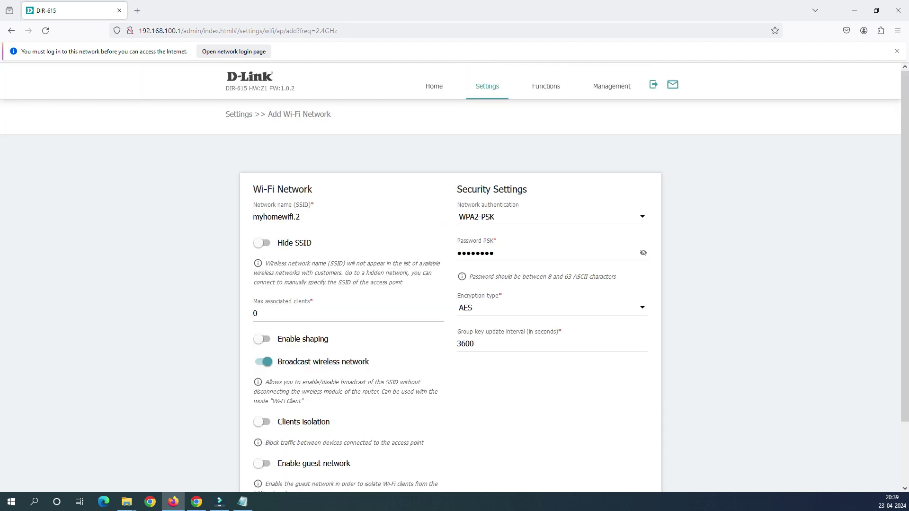
{"action": "left_click_drag", "start_coordinate": [301, 217], "coordinate": [253, 217]}
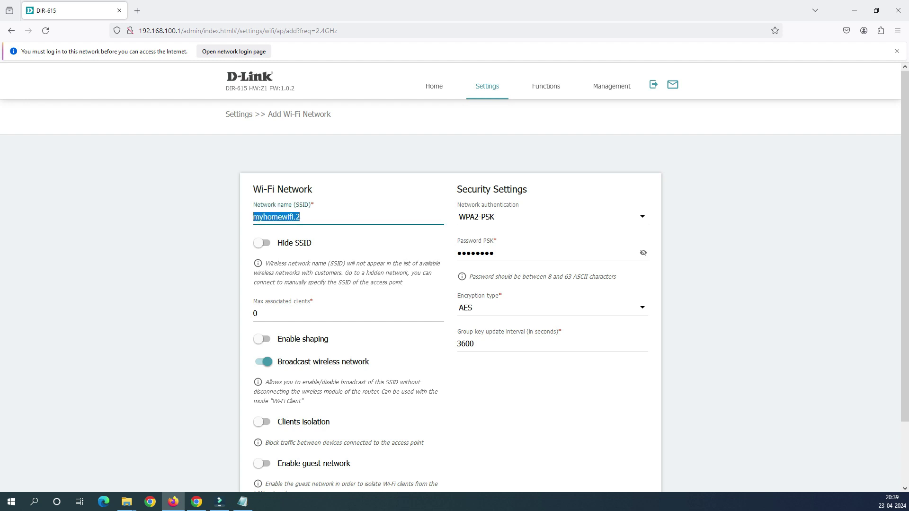
{"action": "type", "text": "guestfif"}
{"action": "key", "text": "BackSpace"}
{"action": "key", "text": "BackSpace"}
{"action": "key", "text": "BackSpace"}
{"action": "type", "text": "wi"}
Give guestwifi its own password and apply the new network
{"action": "key", "text": "Tab"}
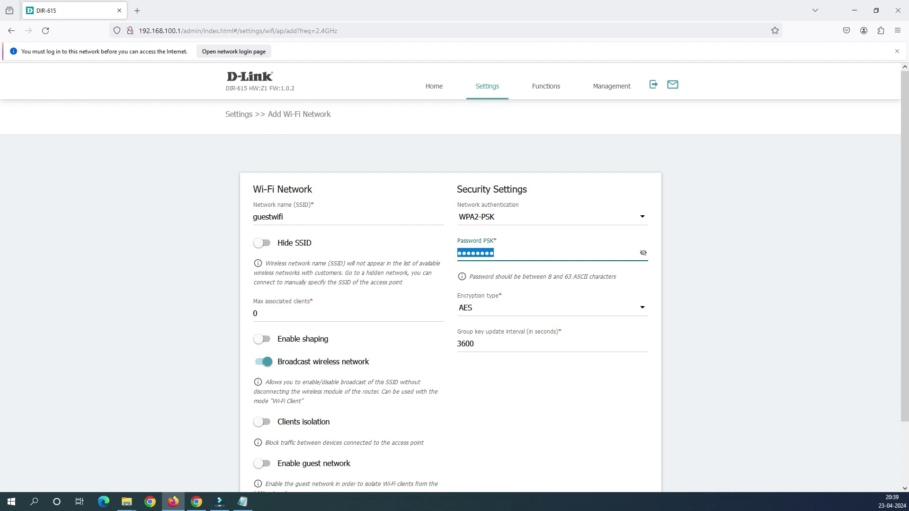
{"action": "type", "text": "•••••••••"}
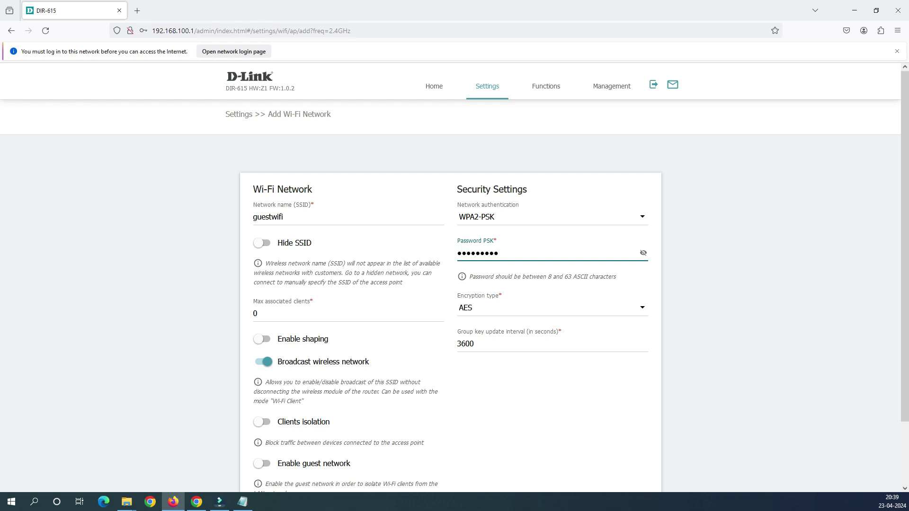
{"action": "scroll", "coordinate": [454, 277], "scroll_direction": "down", "scroll_amount": 3}
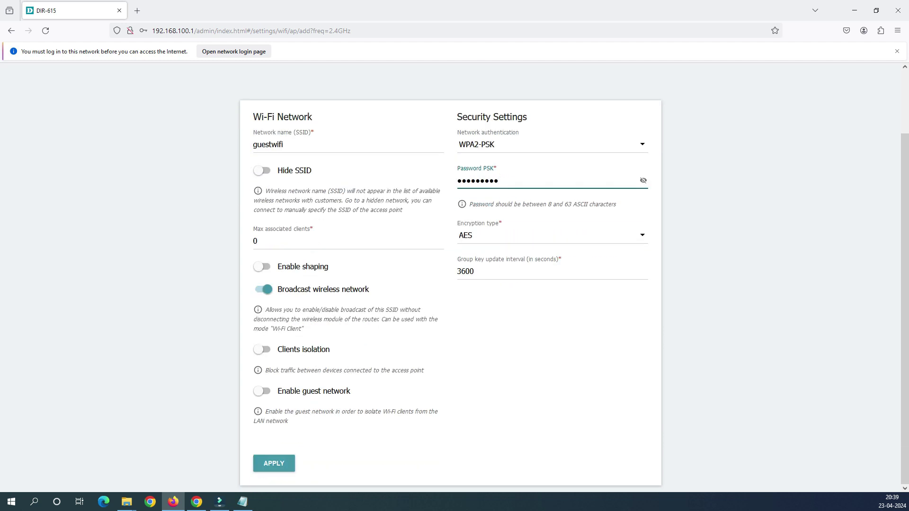
{"action": "left_click", "coordinate": [274, 463]}
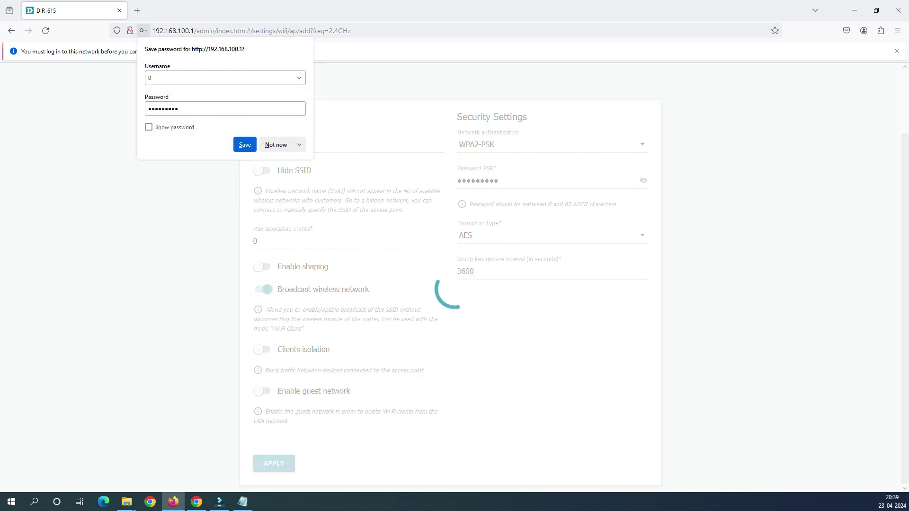
Decline Firefox's offer to save the router login
{"action": "left_click", "coordinate": [276, 144]}
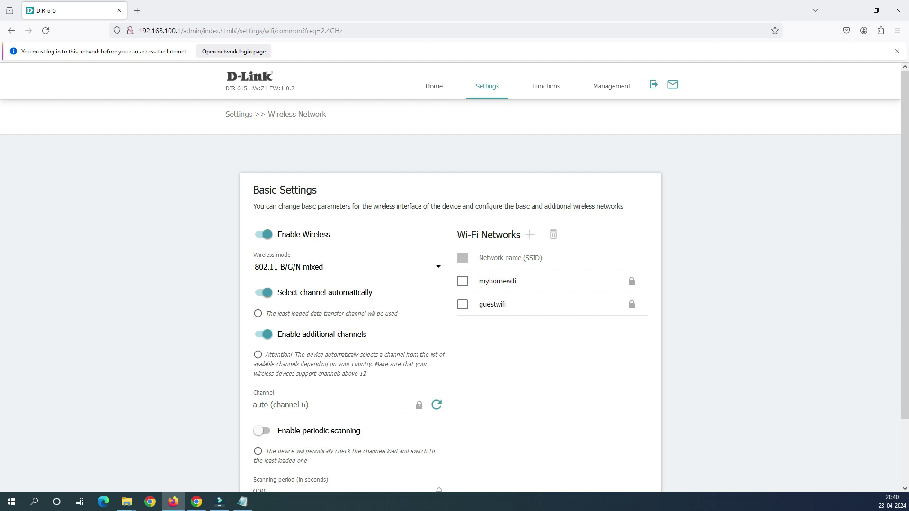
Switch Enable Wireless off, apply it, and close the Windows nearby-networks list
{"action": "left_click", "coordinate": [262, 234]}
{"action": "scroll", "coordinate": [455, 277], "scroll_direction": "down", "scroll_amount": 3}
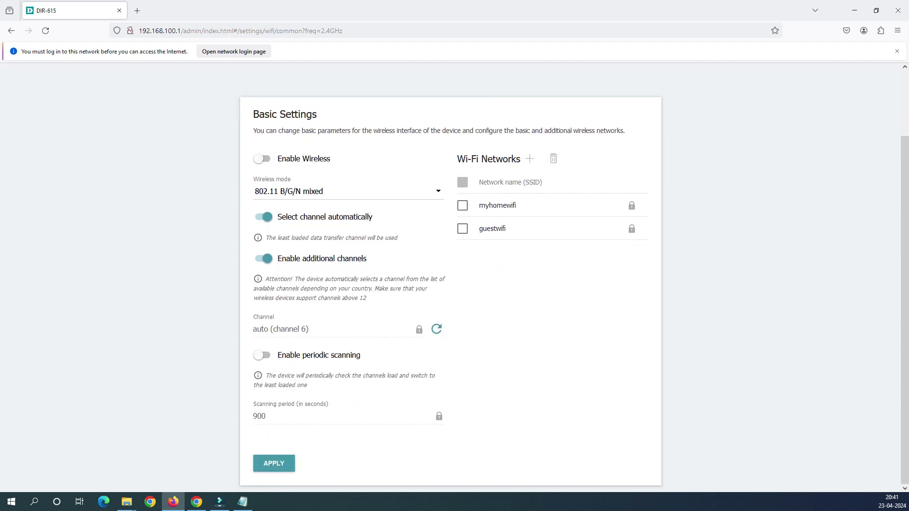
{"action": "left_click", "coordinate": [273, 463]}
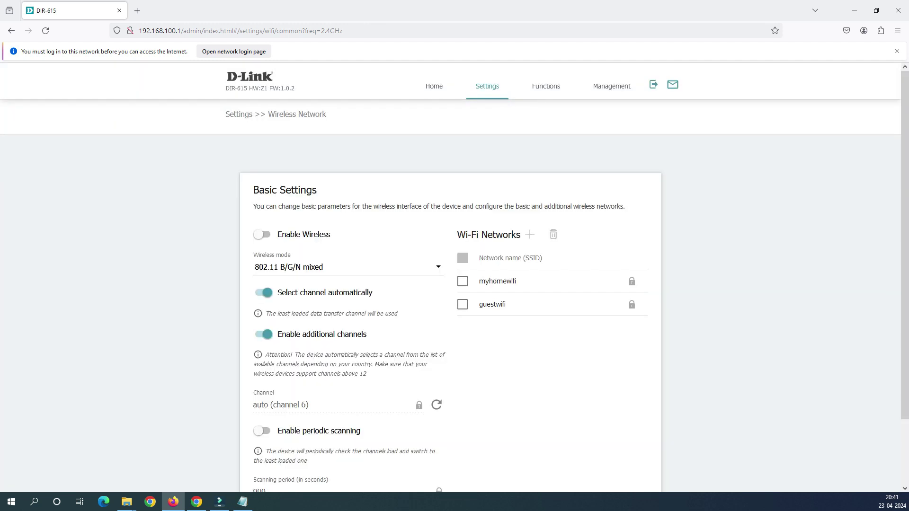
{"action": "scroll", "coordinate": [535, 205], "scroll_direction": "down", "scroll_amount": 3}
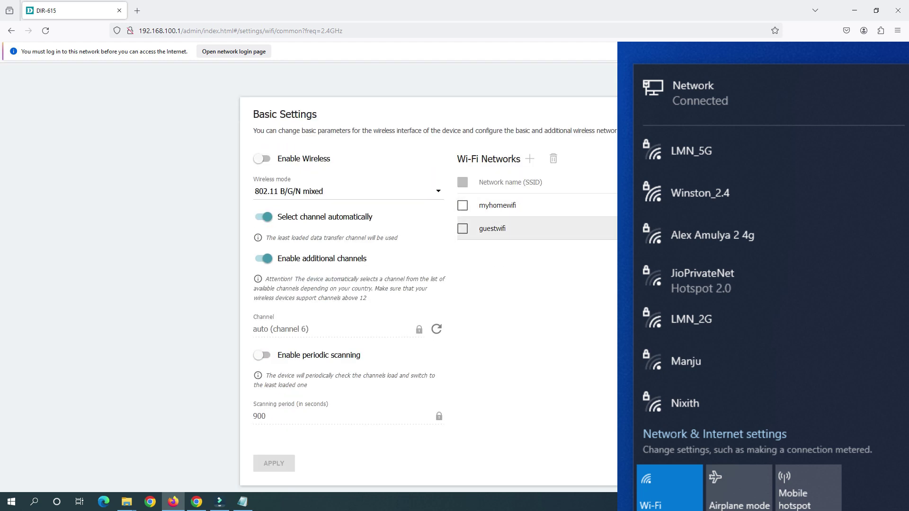
{"action": "key", "text": "Escape"}
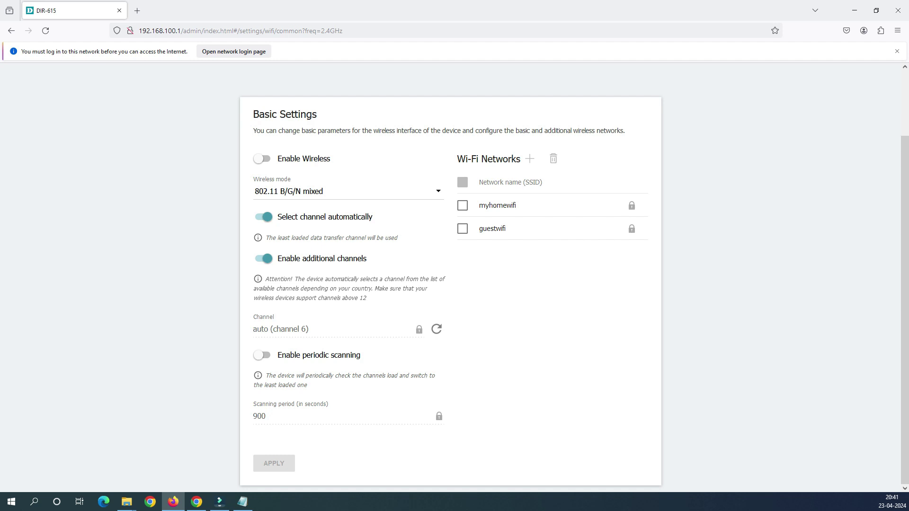
Switch Enable Wireless back on and apply the change
{"action": "left_click", "coordinate": [262, 158]}
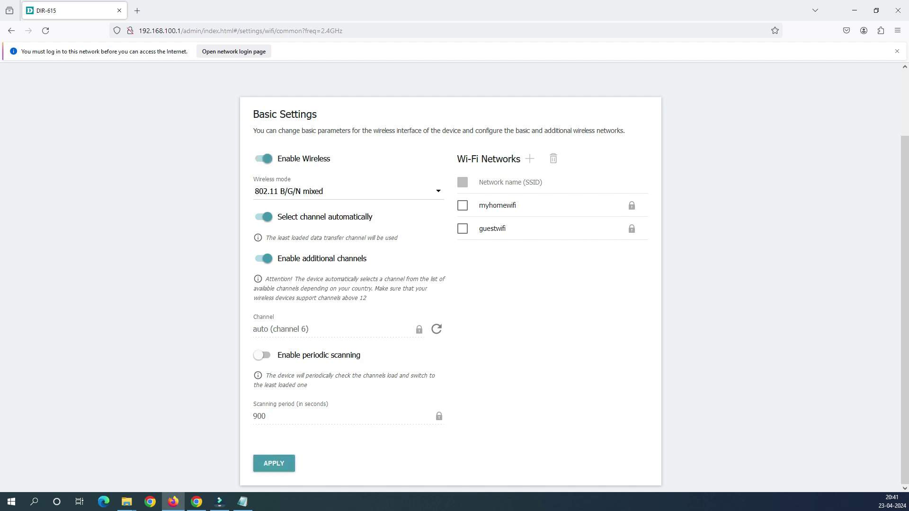
{"action": "left_click", "coordinate": [274, 463]}
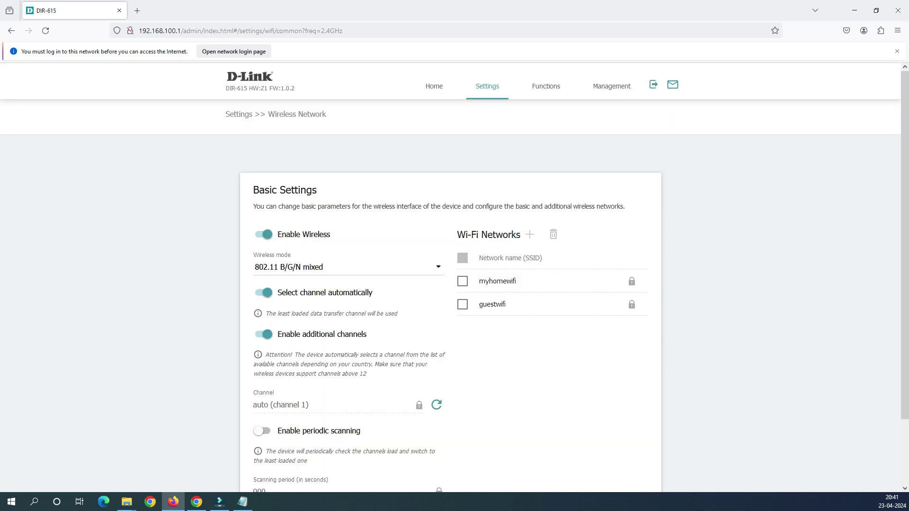
{"action": "scroll", "coordinate": [450, 284], "scroll_direction": "down", "scroll_amount": 2}
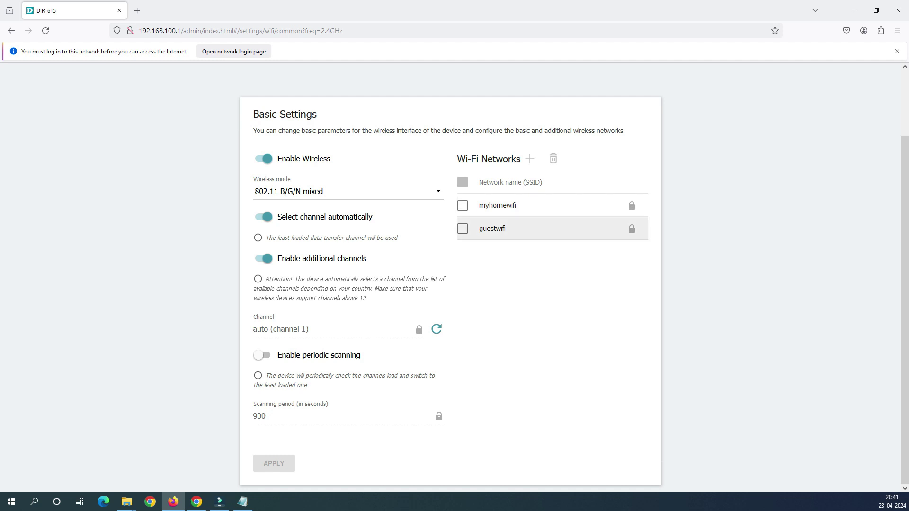